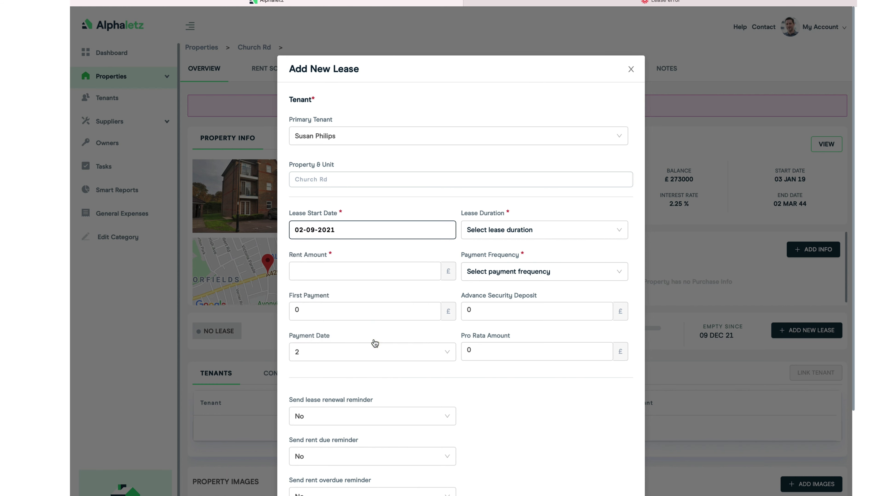
- Set the new lease's duration to 12 months, with a rent amount of £1000 and a monthly payment frequency
left_click(495, 231)
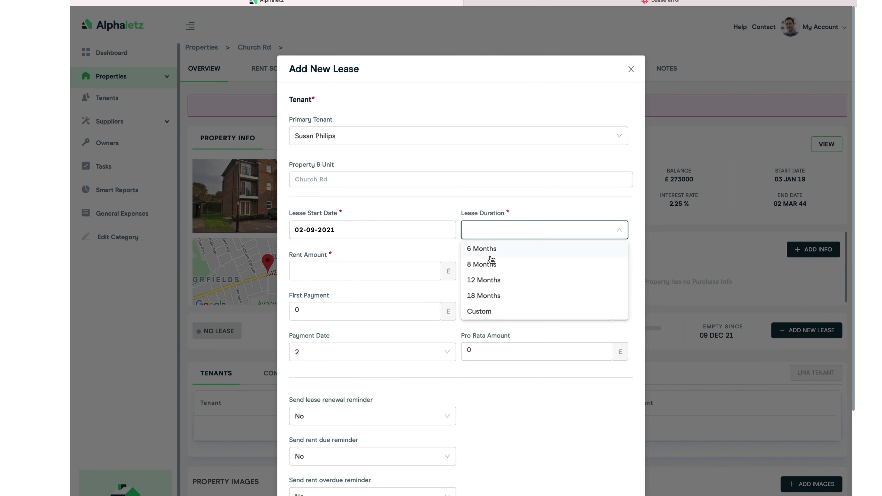
left_click(488, 281)
left_click(341, 272)
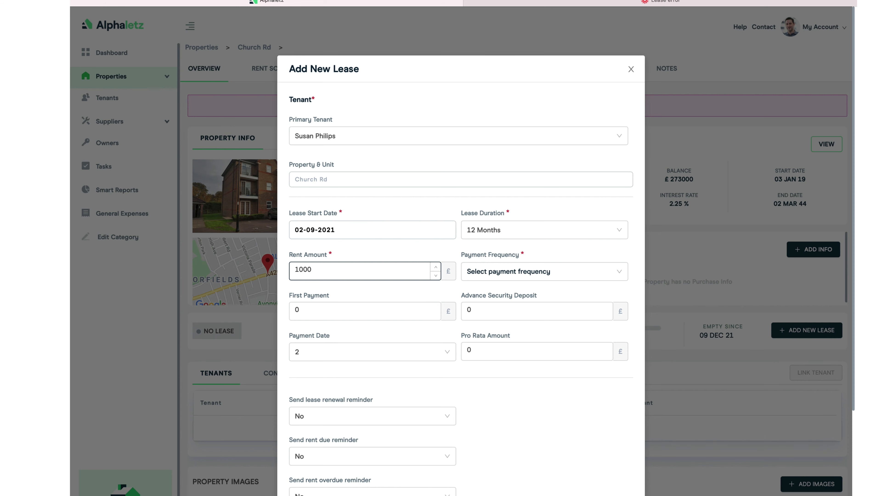
left_click(496, 275)
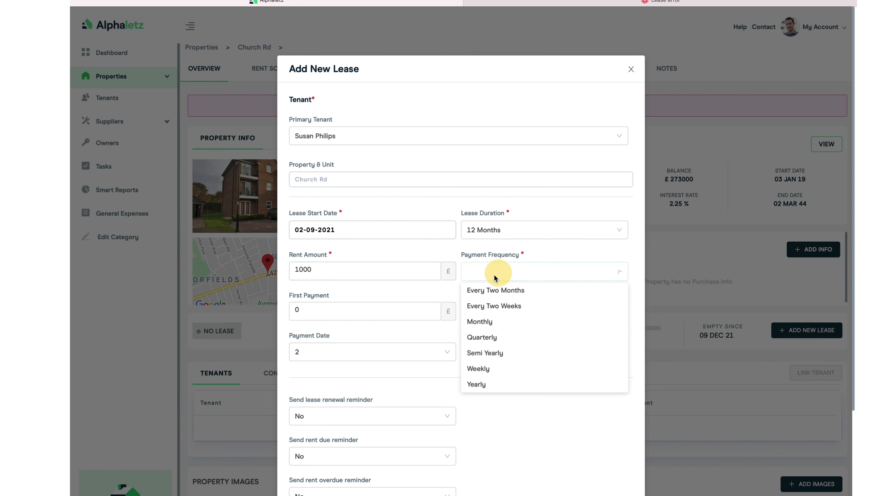
left_click(486, 323)
- Enter an advance security deposit of £1500 and set the payment date to day 18
left_click(325, 311)
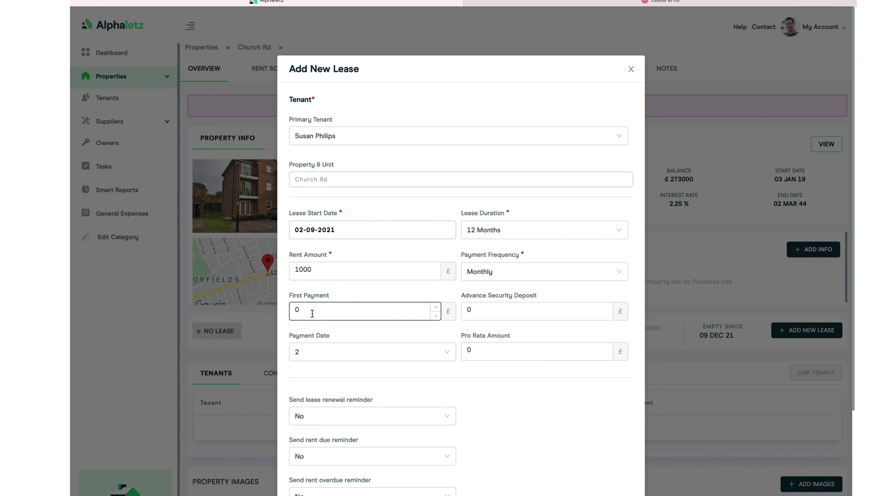
left_click(473, 310)
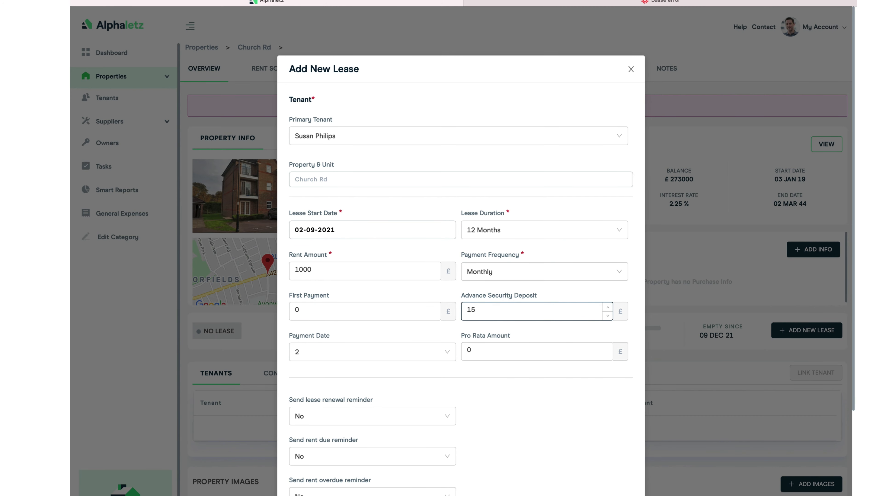
left_click(383, 358)
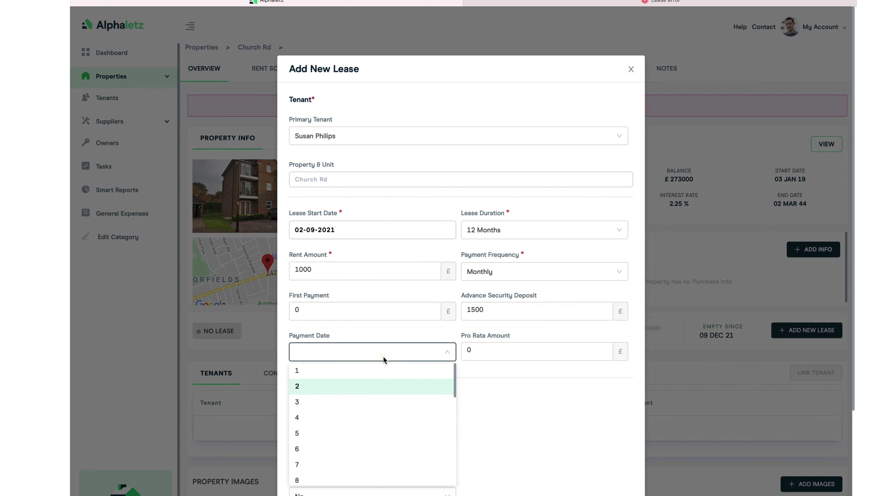
scroll(371, 401, "down", 2)
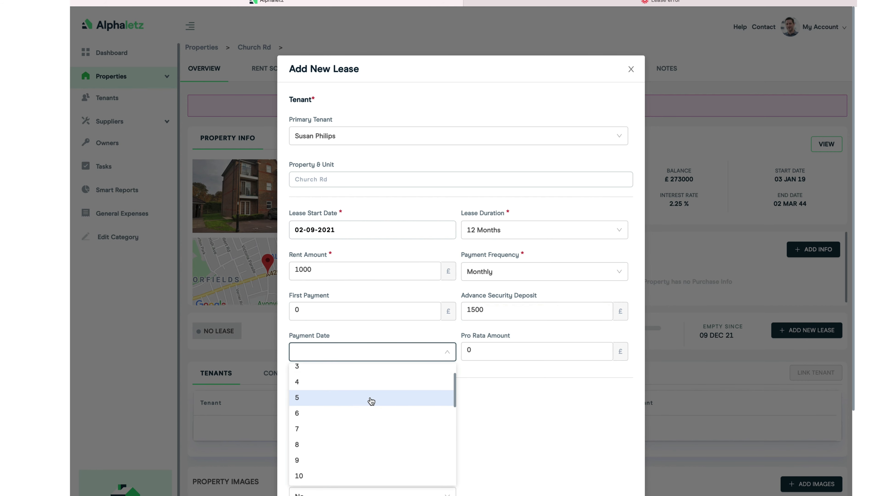
scroll(371, 401, "down", 10)
left_click(371, 400)
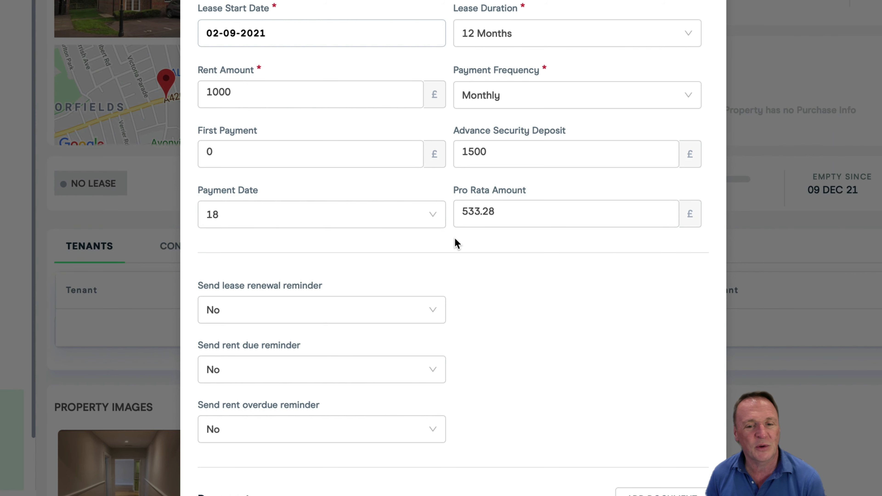
- Enable the lease renewal reminder and set its number of days to 45
scroll(455, 243, "down", 3)
scroll(455, 244, "down", 2)
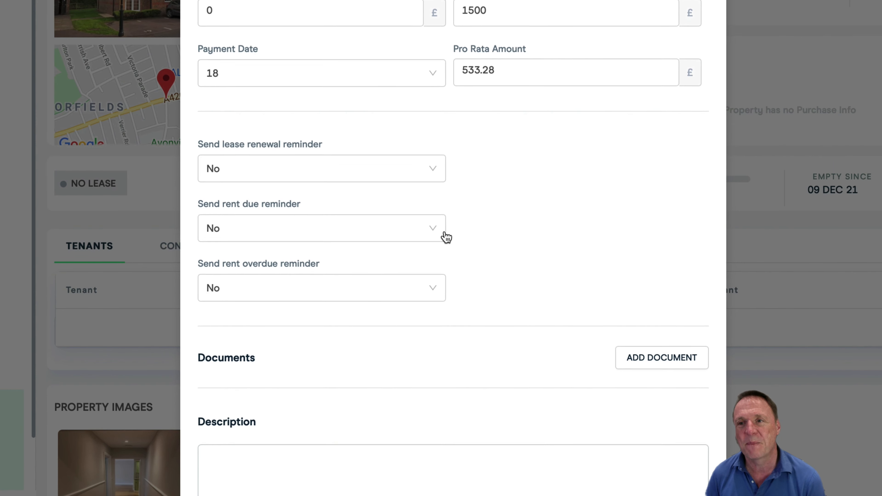
left_click(394, 177)
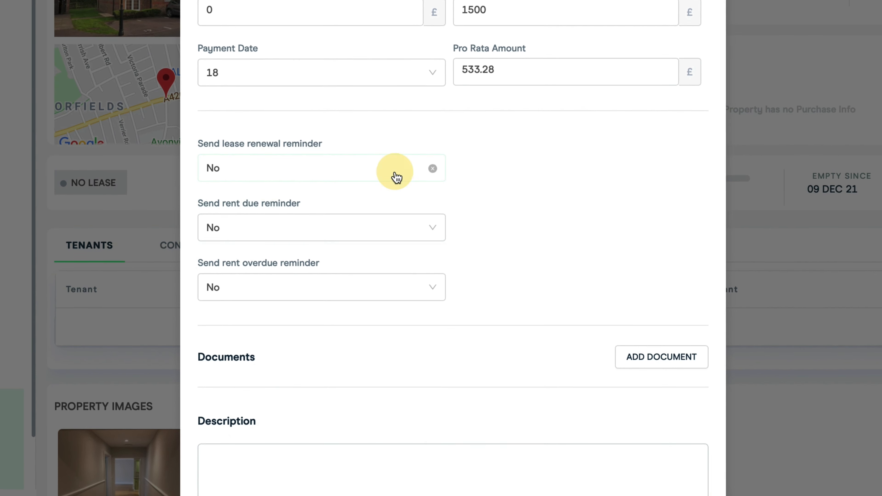
left_click(332, 203)
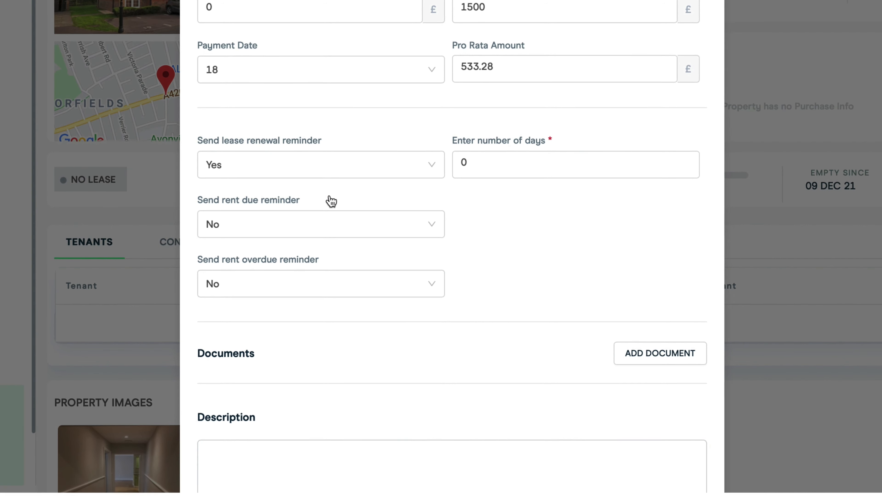
left_click(492, 166)
key("BackSpace")
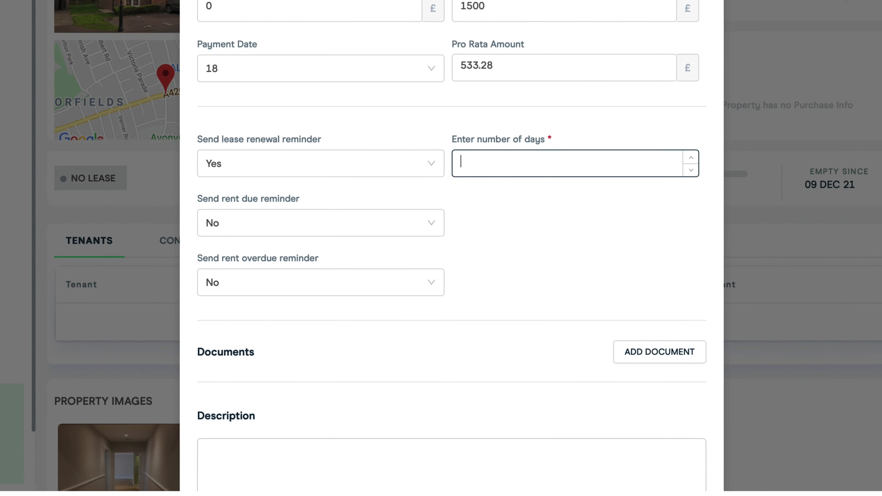
type("45")
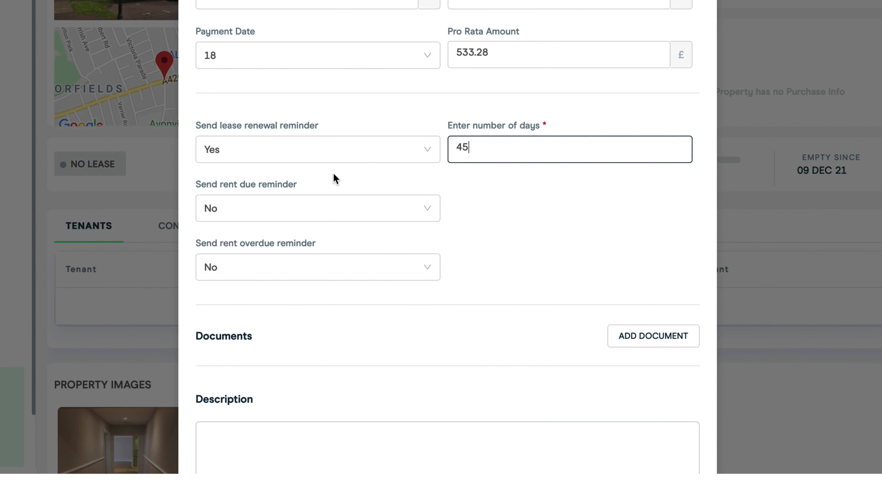
- Enable the rent due reminder and set its number of days to 3
left_click(387, 214)
left_click(333, 238)
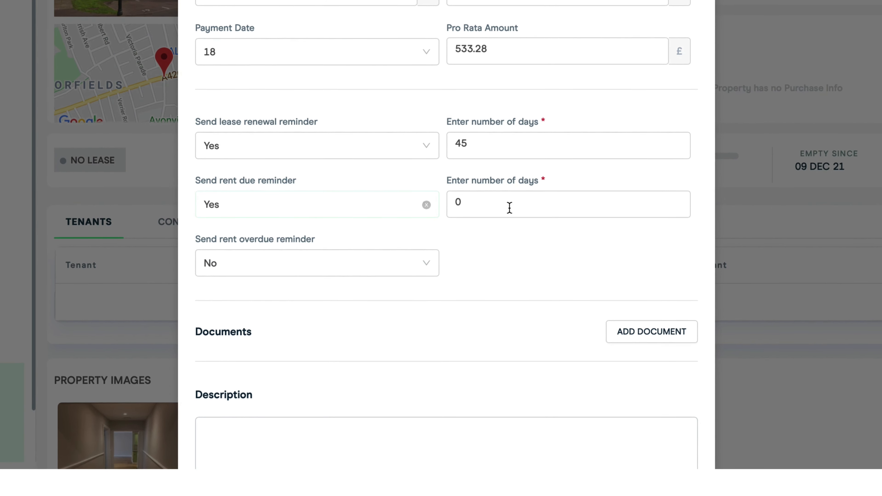
left_click(489, 202)
key("BackSpace")
type("3")
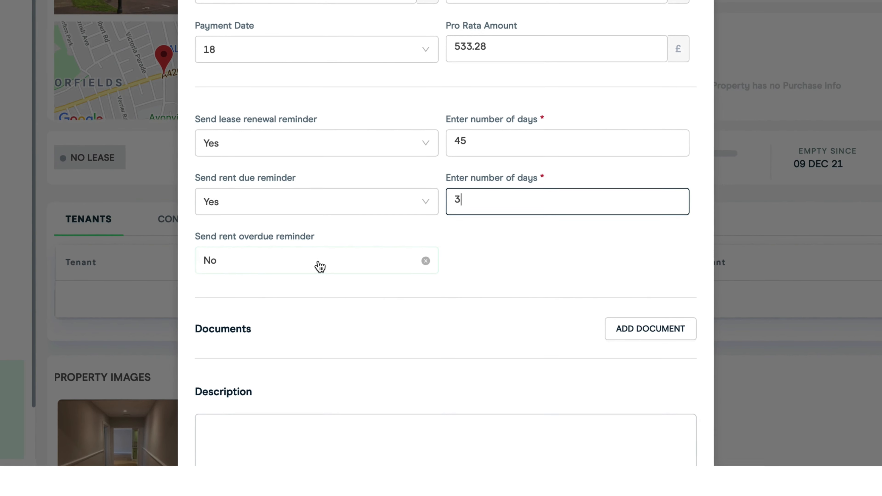
- Enable the rent overdue reminder with 1 day and save the lease
left_click(262, 261)
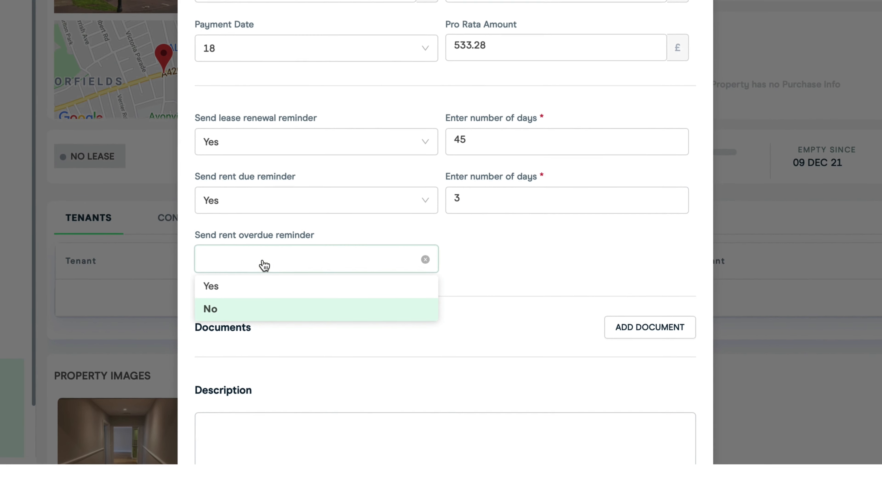
left_click(254, 290)
left_click(480, 252)
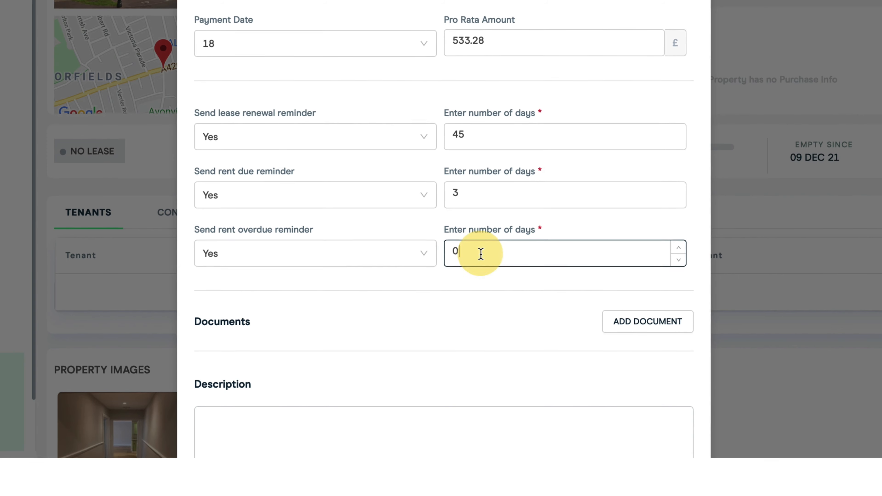
key("BackSpace")
type("1")
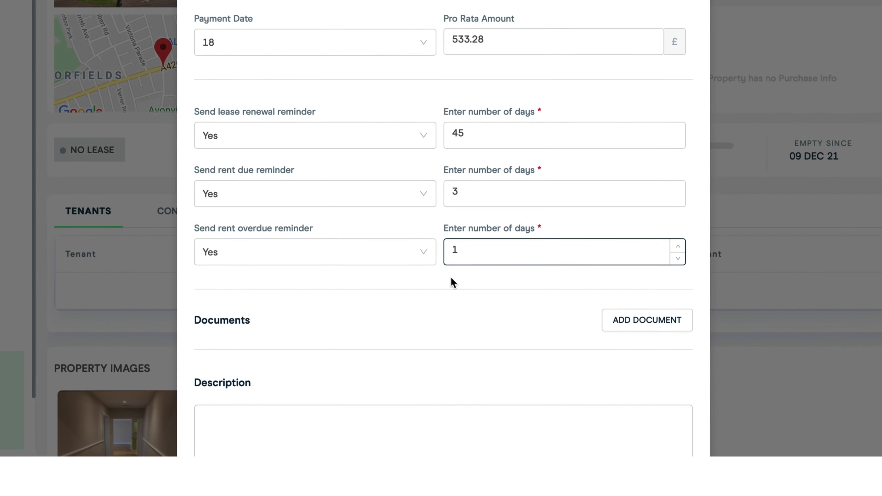
scroll(440, 285, "down", 2)
scroll(440, 283, "down", 2)
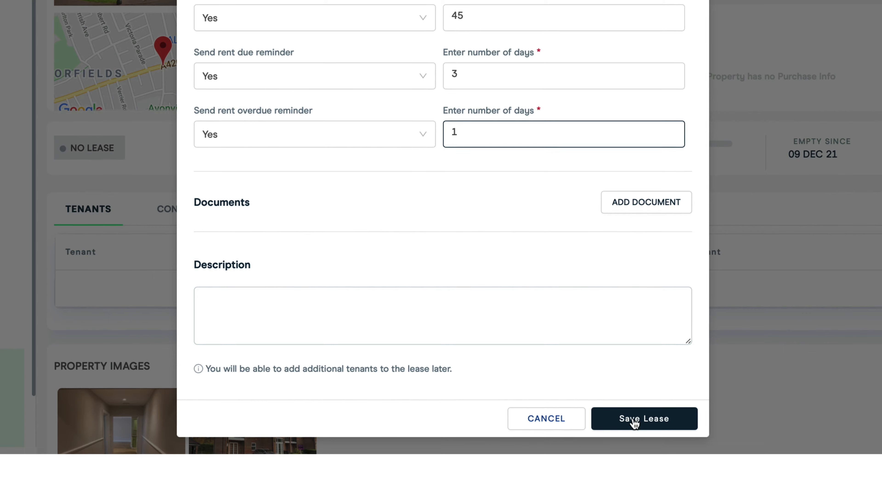
left_click(634, 422)
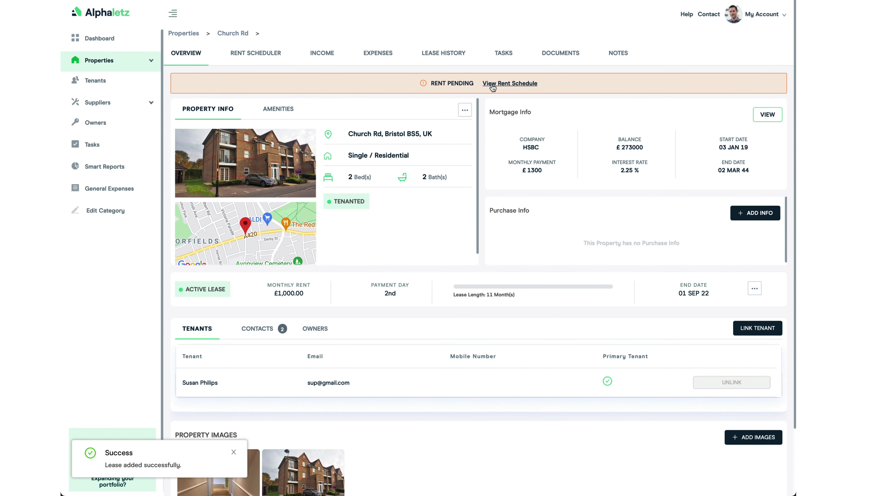
- View the Church Rd property's rent schedule and the account's own profile page
left_click(250, 54)
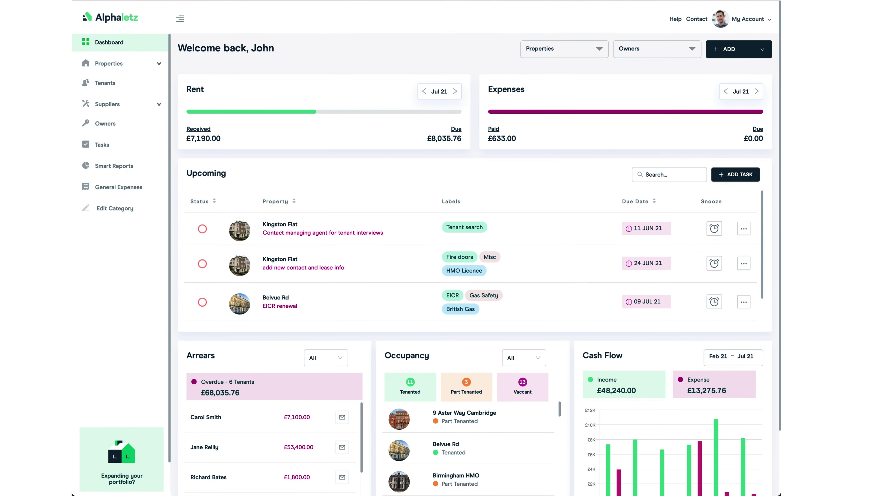
left_click(751, 21)
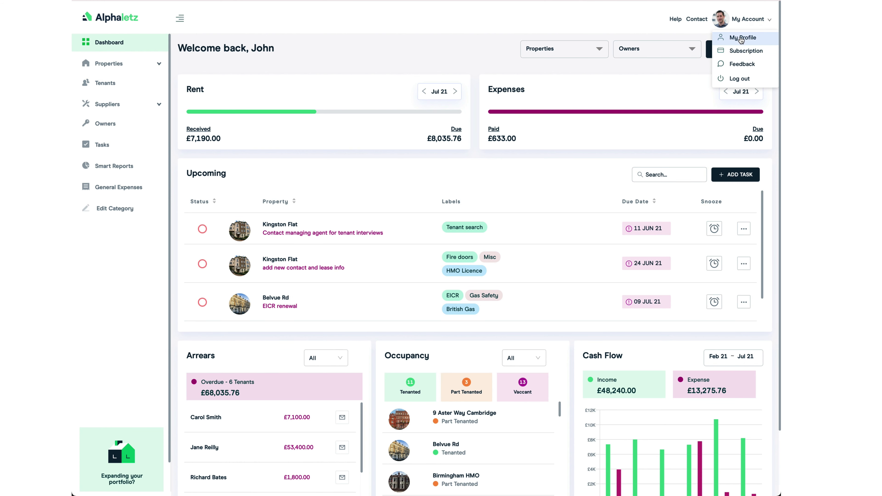
left_click(740, 38)
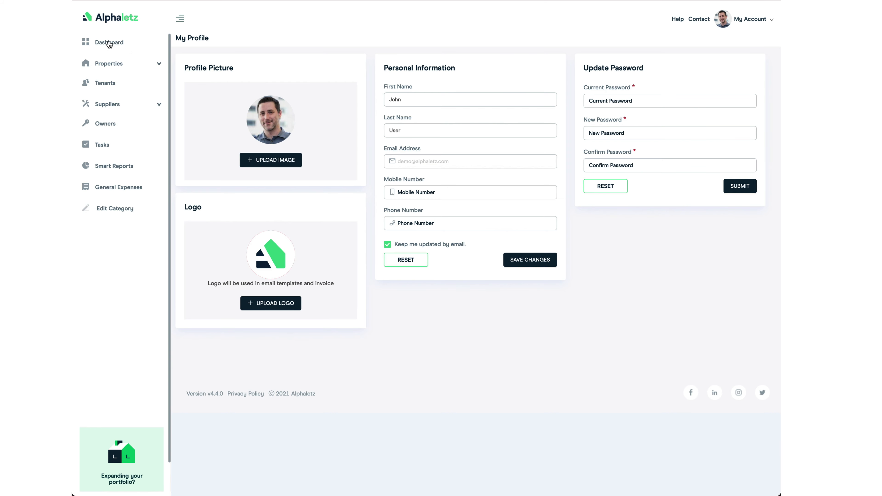
- Return to the dashboard, then open the tenants list and view the tenant of Cleveland Gardens
left_click(109, 43)
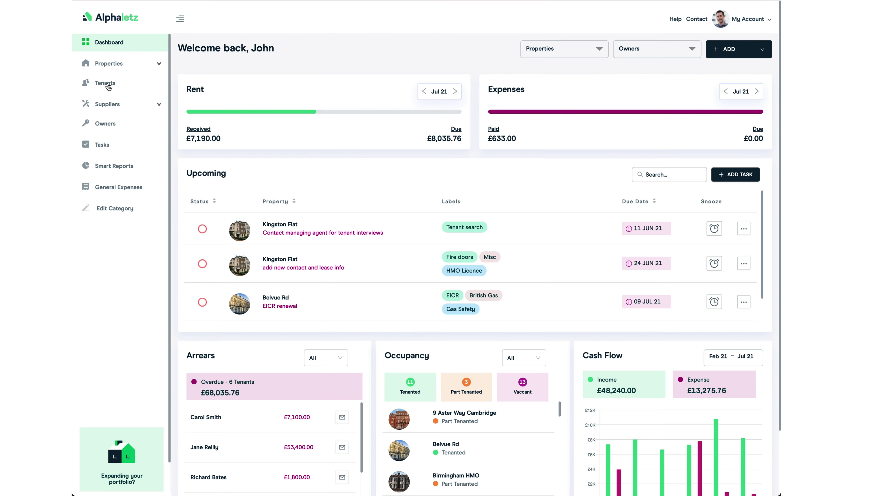
left_click(108, 84)
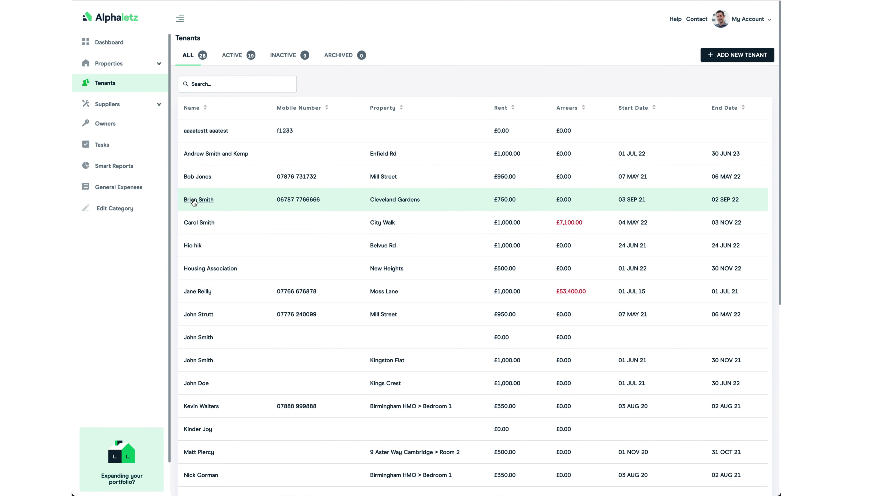
left_click(193, 201)
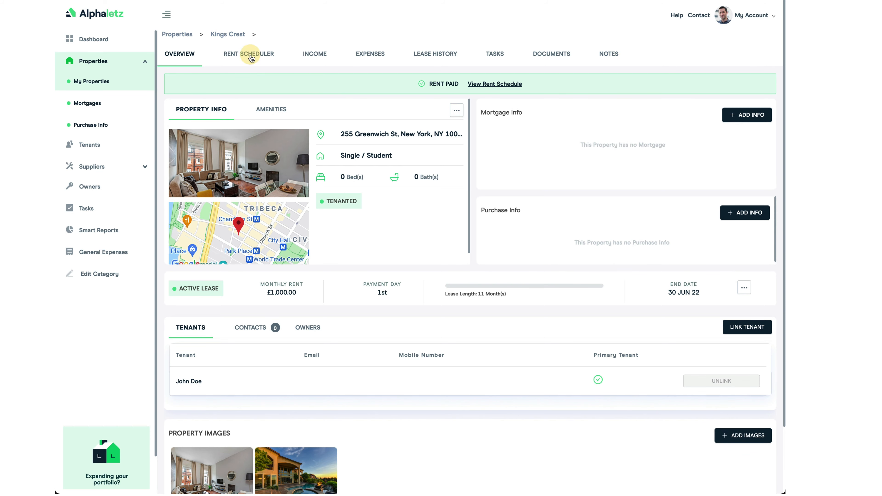
- Edit the rent payment due 01 AUG 21 in the Kings Crest rent schedule, setting its amount to £1200
left_click(249, 55)
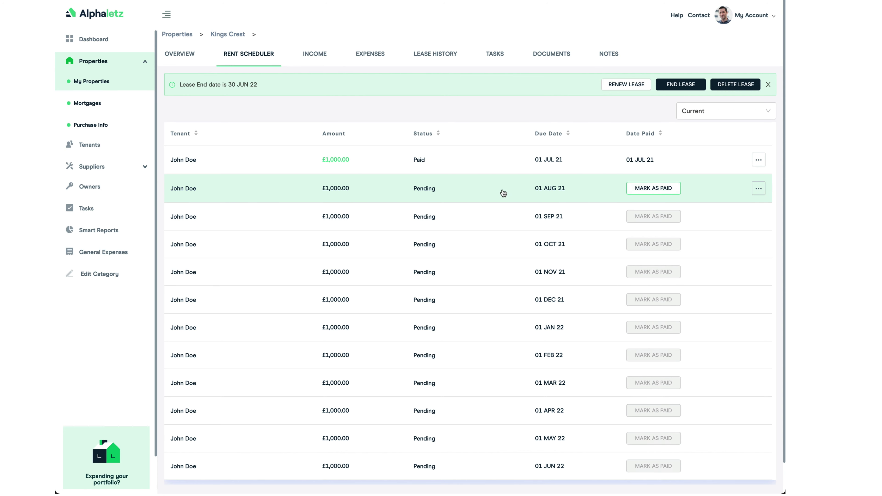
left_click(758, 189)
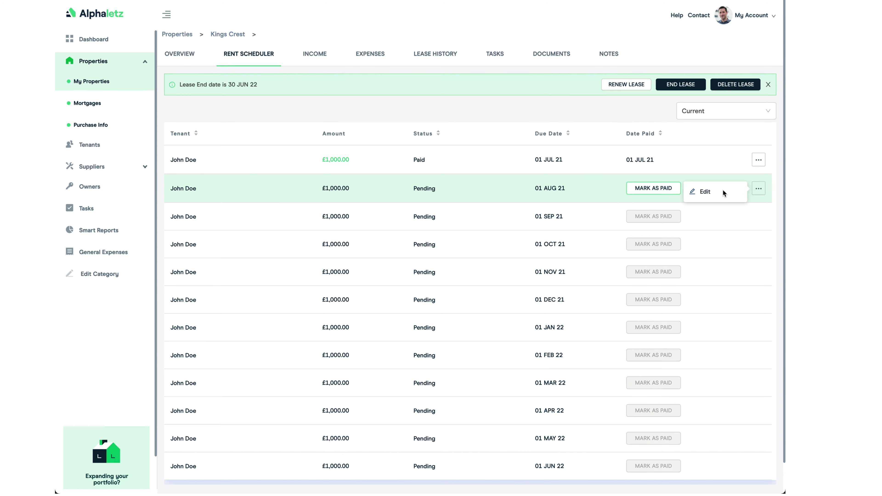
left_click(707, 192)
left_click(371, 177)
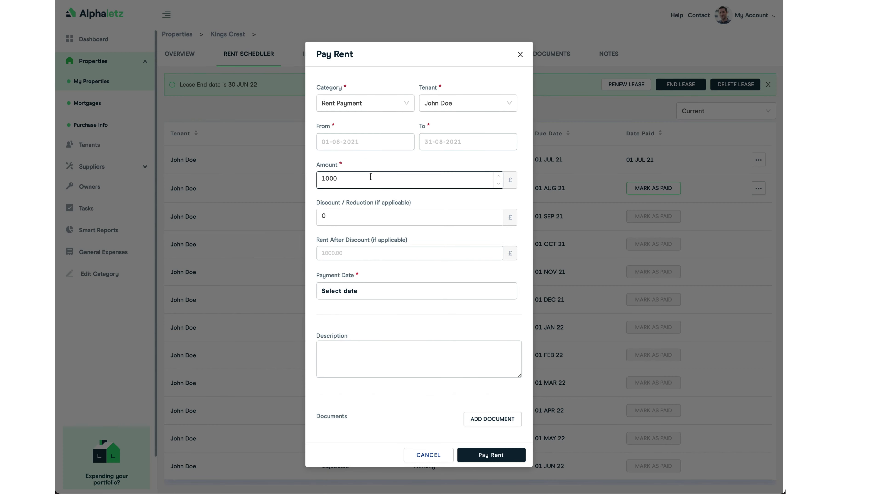
left_click(347, 181)
- Set the rent payment date to 31-07-2021 and submit the payment
left_click(490, 456)
left_click(374, 292)
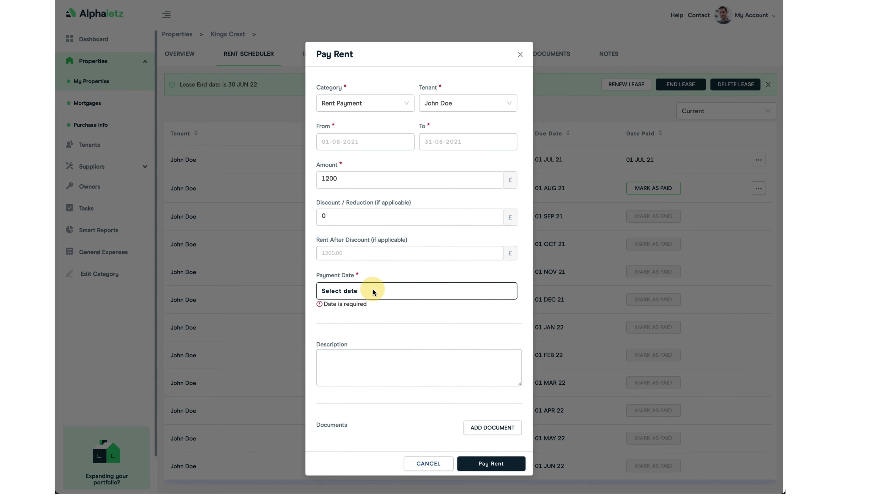
left_click(428, 390)
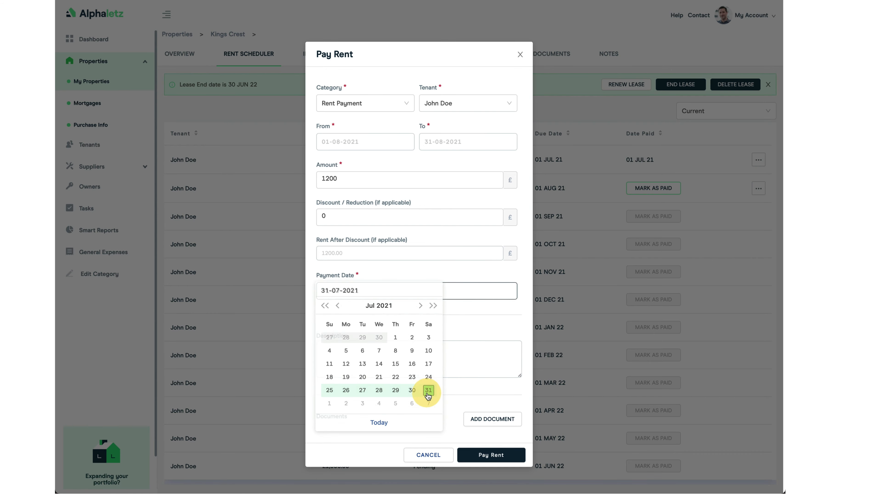
left_click(491, 455)
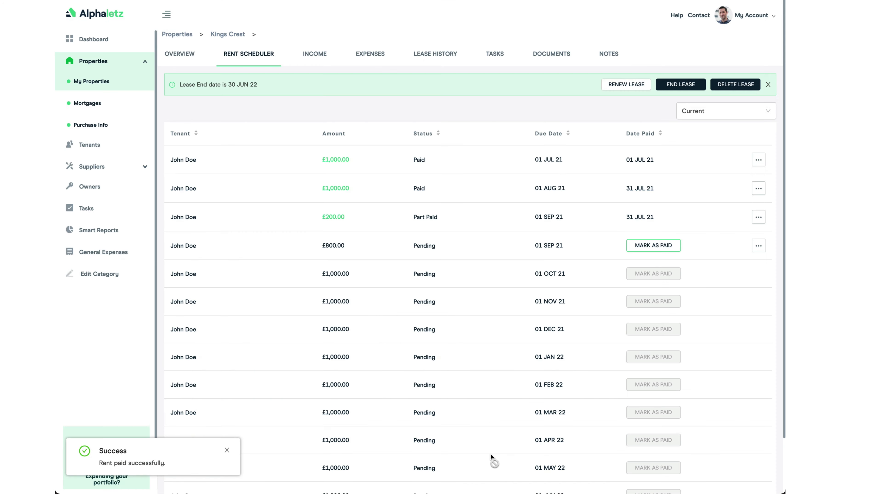